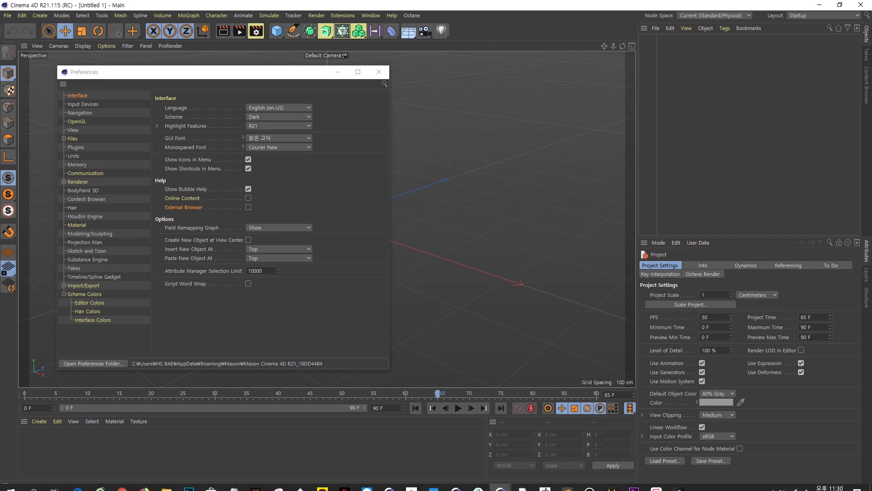
- Bring the Preferences window forward and show the Interface preferences page
left_click(444, 481)
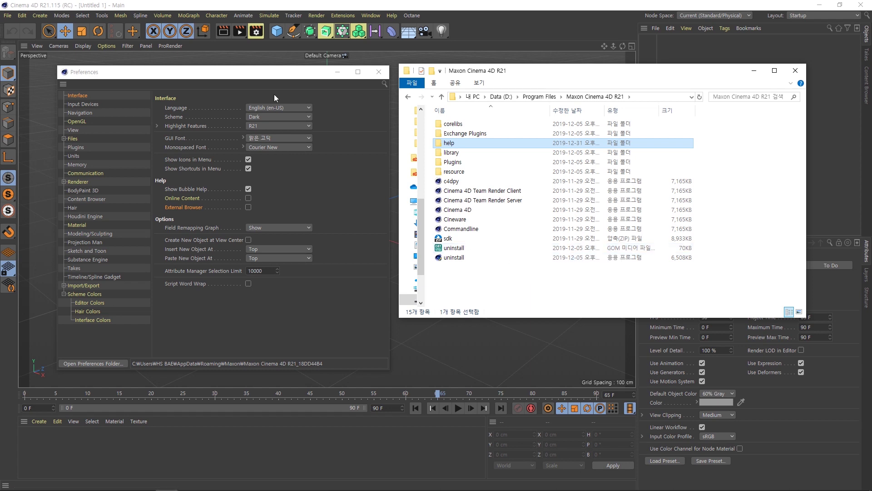
left_click(276, 74)
left_click_drag(275, 77, 282, 75)
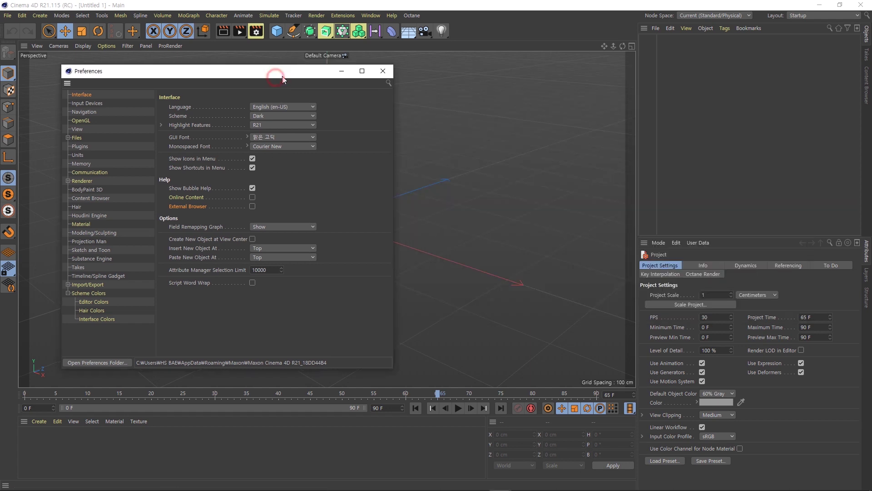
left_click(91, 94)
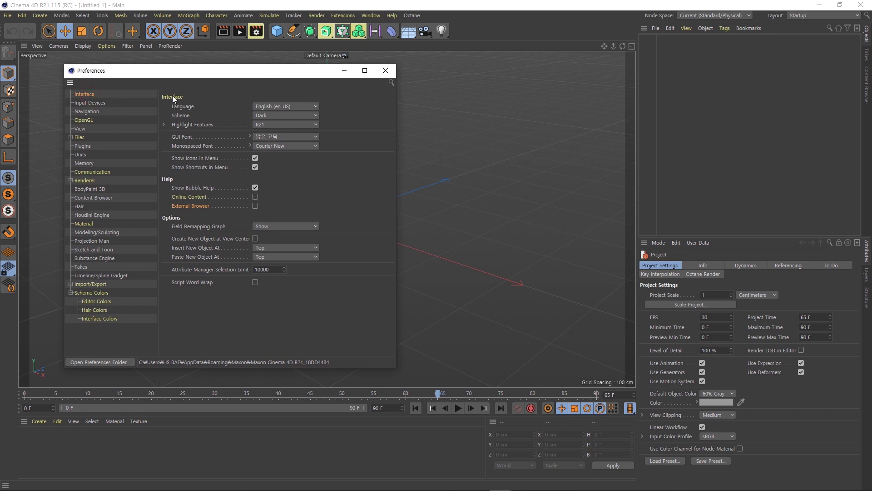
- Try Highlight Features at R19 and R20, then set it back to R21
left_click(209, 127)
left_click(289, 127)
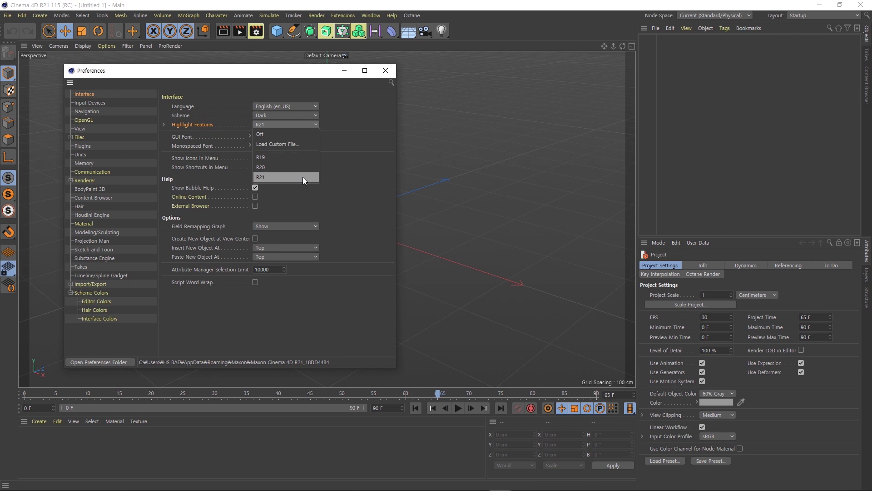
left_click(304, 157)
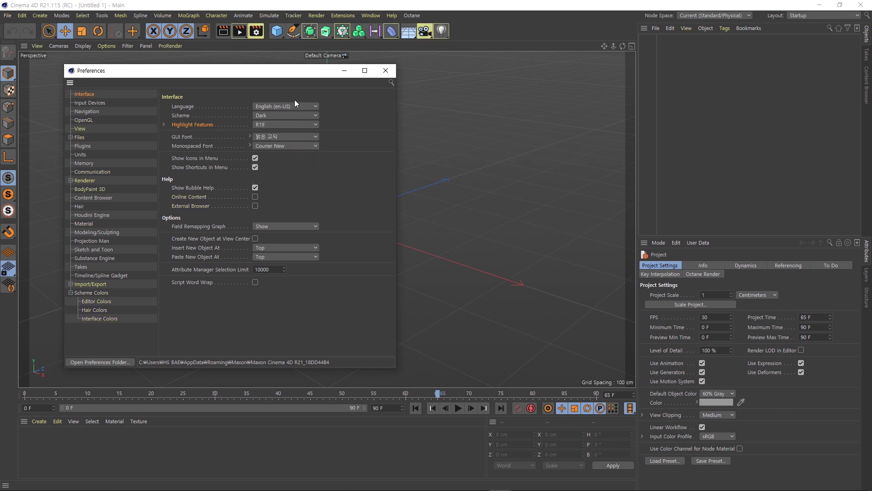
left_click(298, 126)
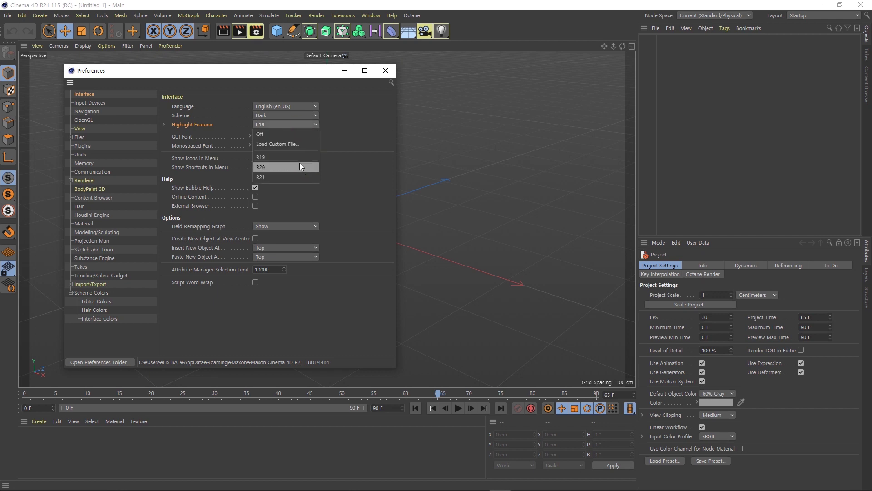
left_click(298, 162)
left_click(307, 125)
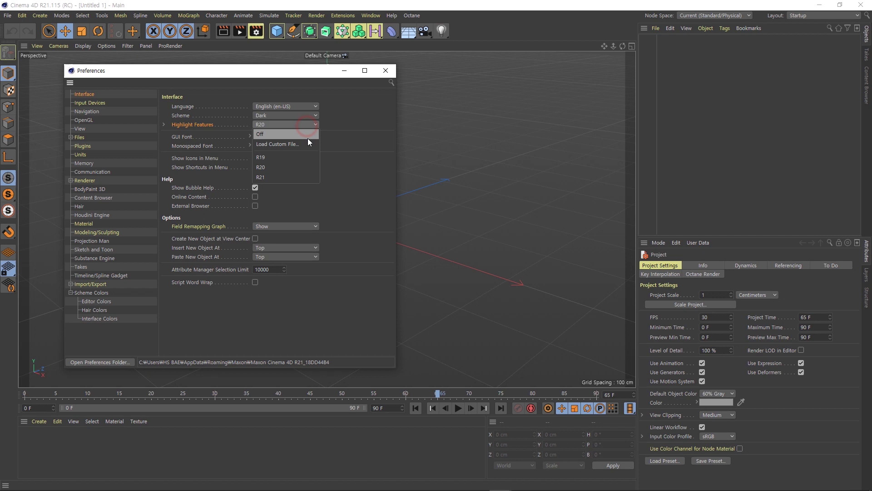
left_click(295, 175)
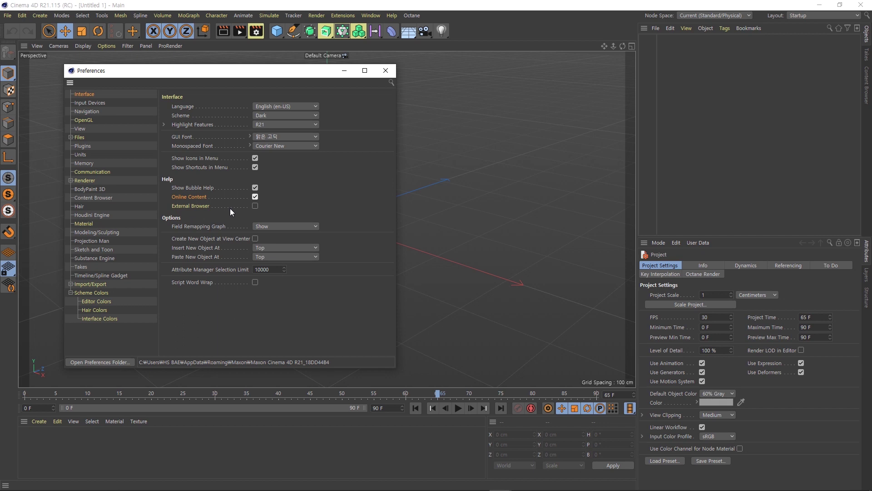
right_click(202, 197)
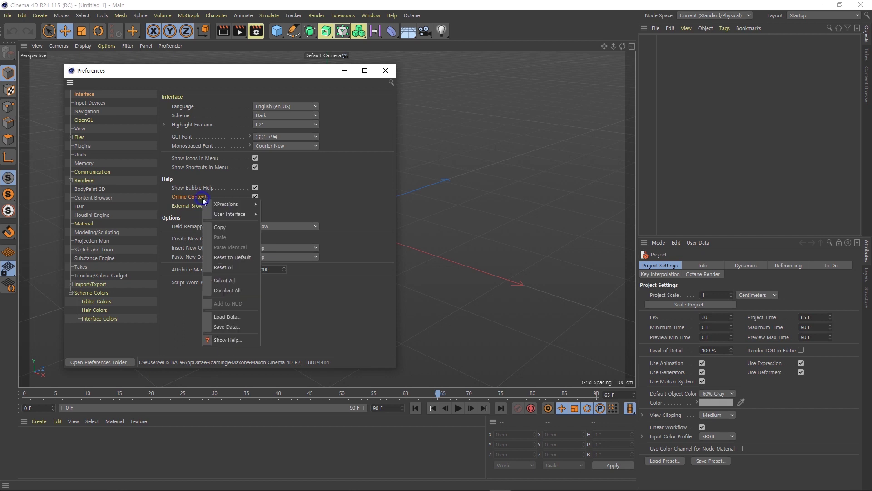
left_click(241, 339)
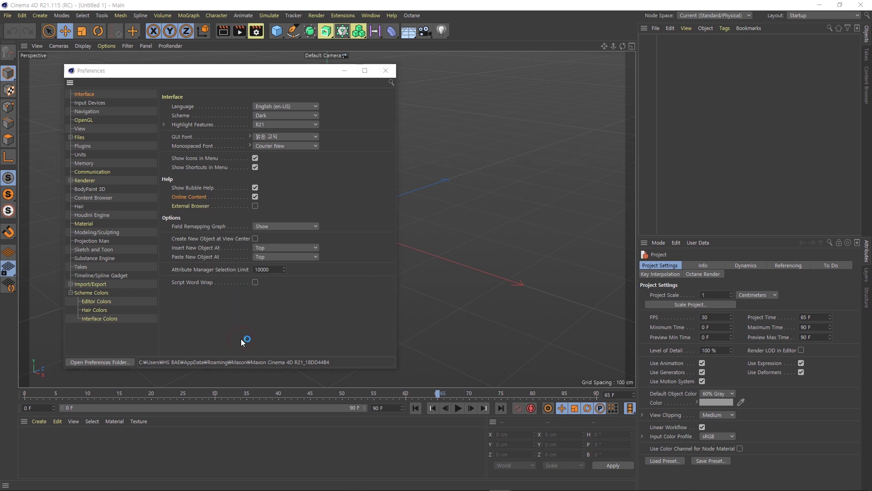
left_click_drag(366, 94, 567, 50)
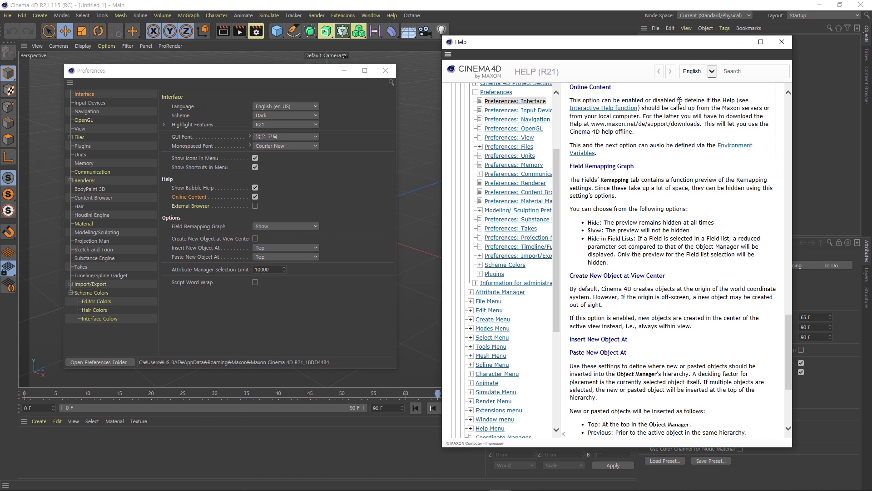
- Enable External Browser and confirm the setting's help opens in a web browser
left_click(424, 170)
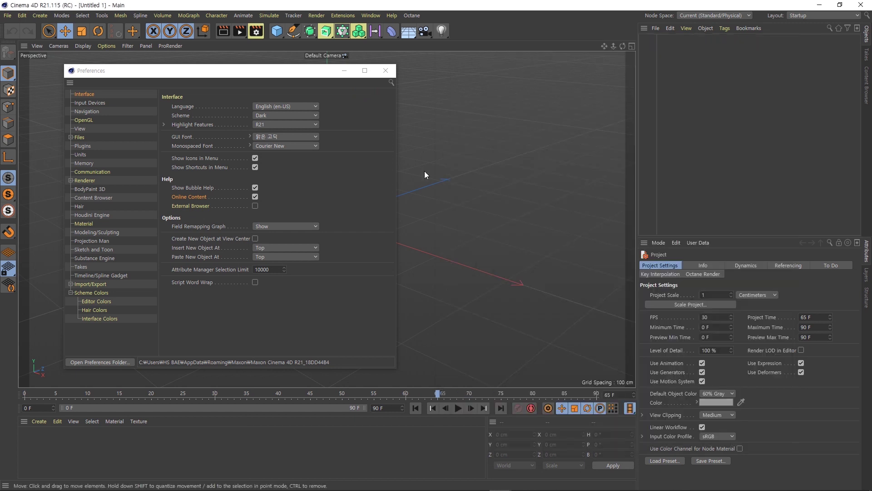
left_click(255, 206)
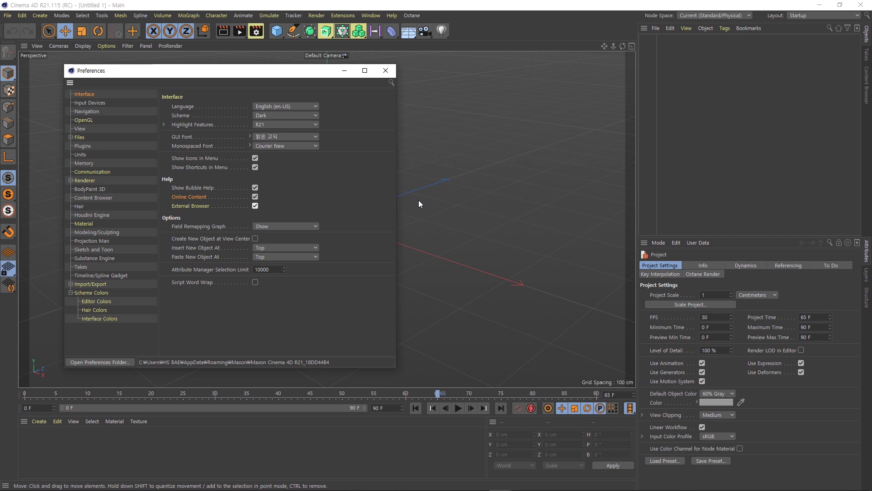
right_click(203, 206)
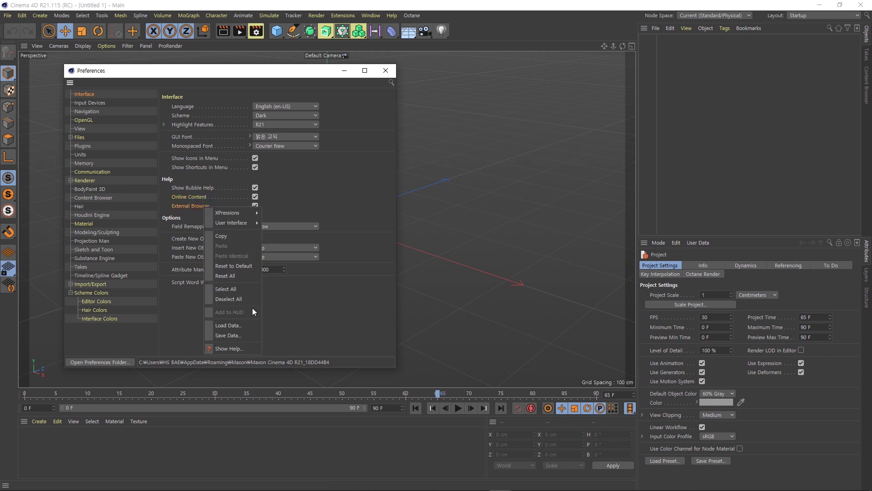
left_click(247, 348)
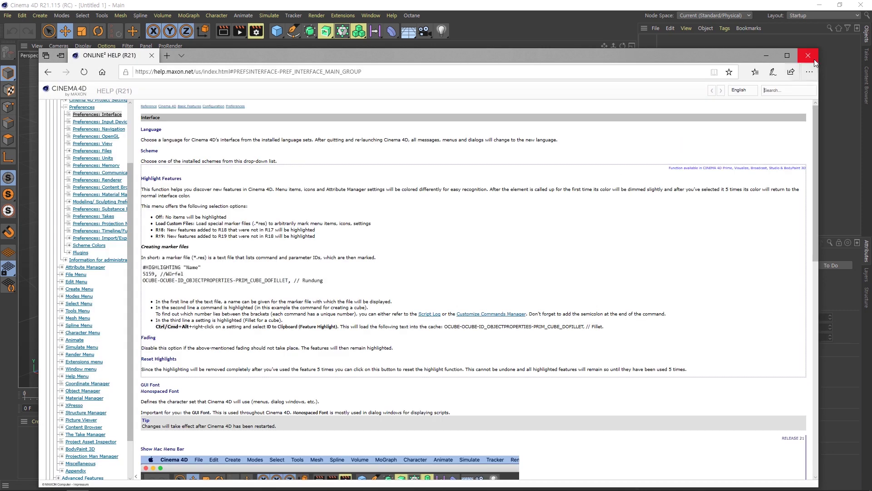
left_click(808, 55)
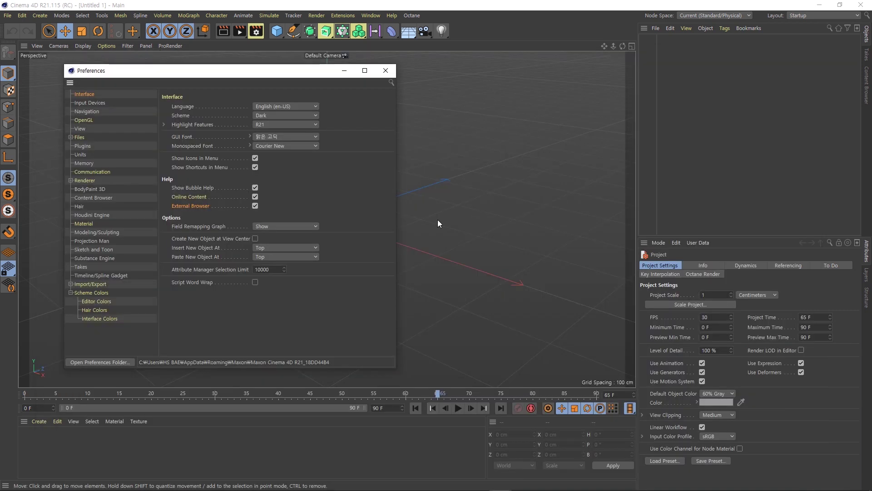
- Turn off External Browser and Online Content, then show the 'offline help not installed' Help window
left_click(255, 206)
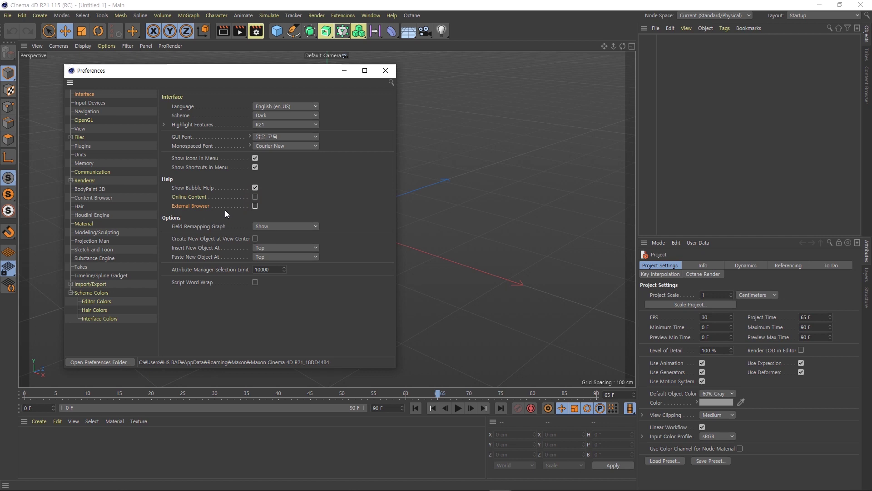
left_click(195, 207)
right_click(198, 206)
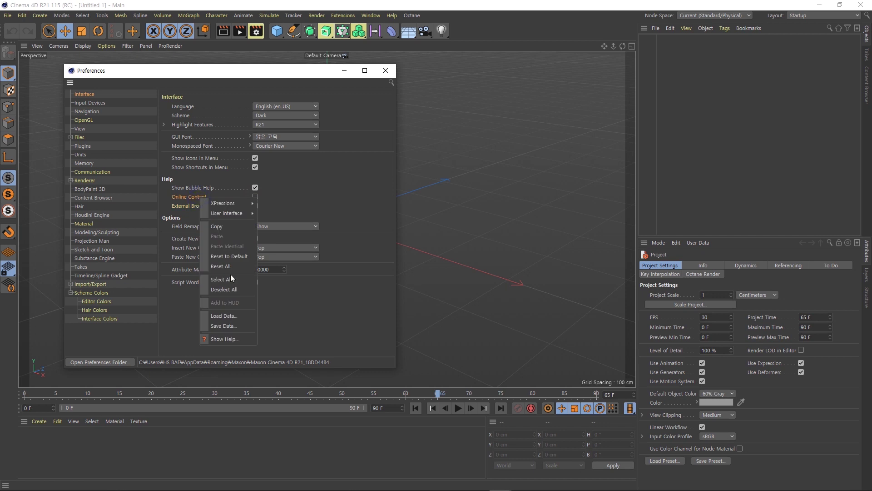
left_click(232, 339)
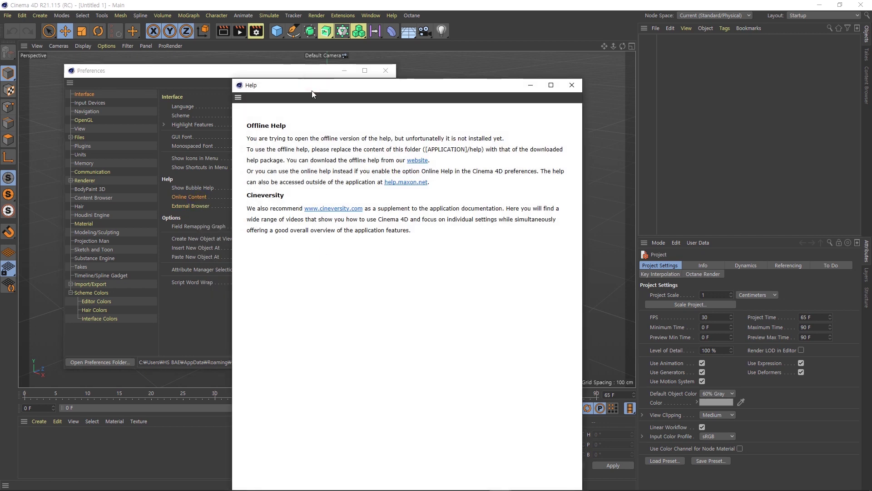
left_click_drag(312, 91, 377, 68)
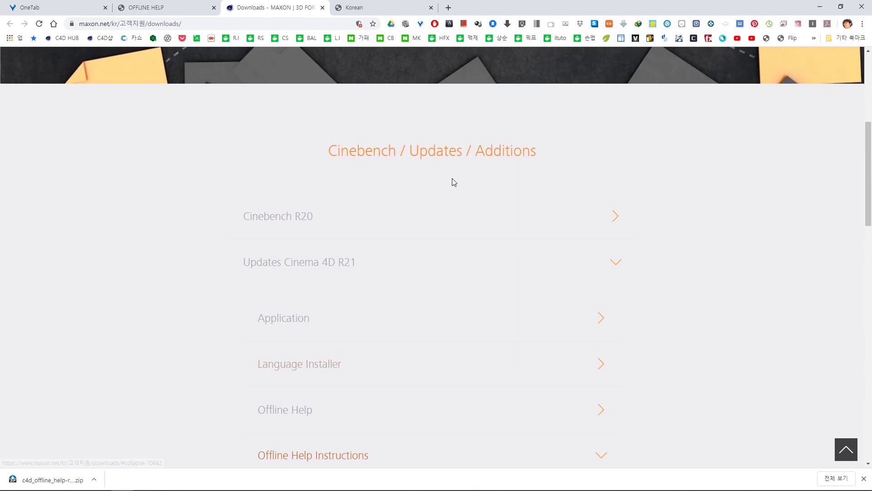
- Expand the Offline Help section under Updates Cinema 4D R21 on the Maxon downloads page
scroll(453, 181, "up", 6)
scroll(452, 178, "down", 6)
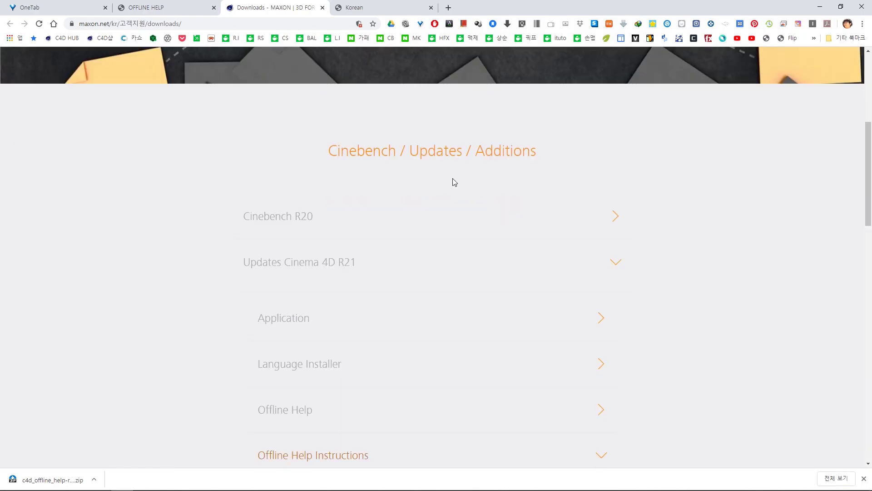
scroll(452, 181, "down", 4)
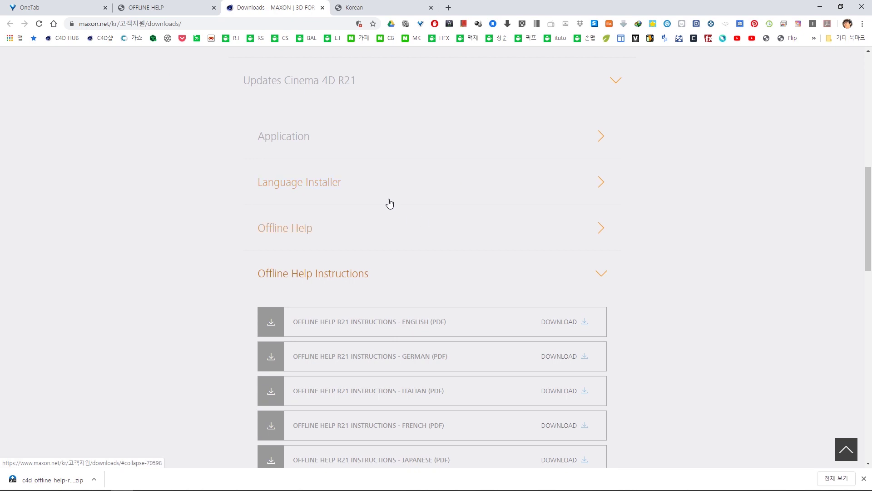
left_click(437, 237)
- Expand Offline Help Instructions to list the R21 instruction PDFs in five languages
scroll(449, 251, "down", 4)
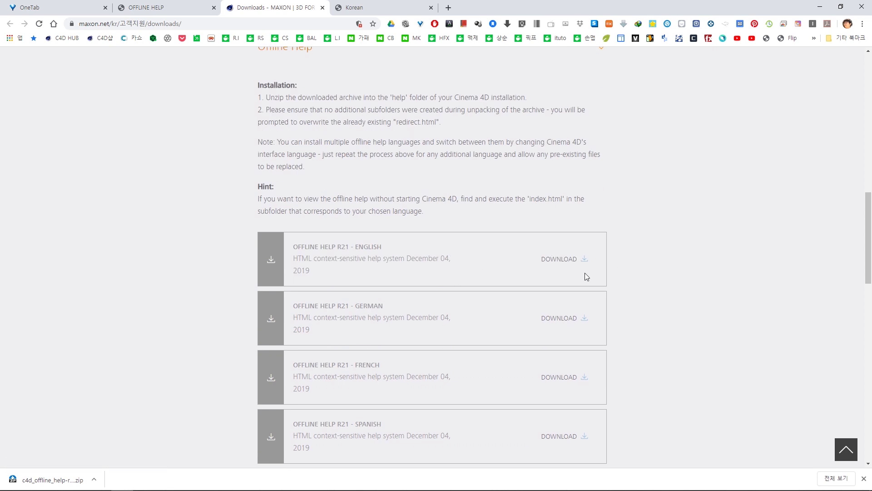
scroll(446, 229, "up", 2)
scroll(446, 231, "up", 1)
scroll(446, 231, "down", 1)
scroll(400, 206, "down", 2)
scroll(462, 236, "down", 3)
scroll(463, 235, "down", 1)
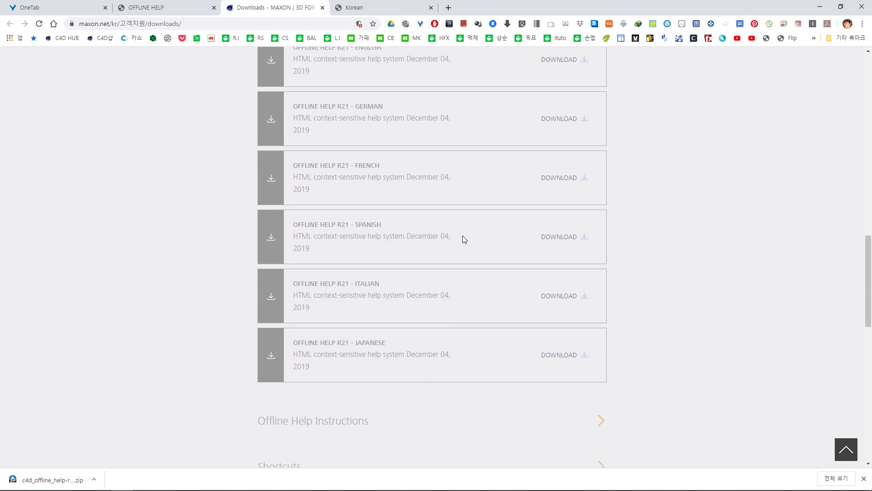
scroll(462, 238, "down", 3)
scroll(385, 225, "down", 2)
left_click(339, 212)
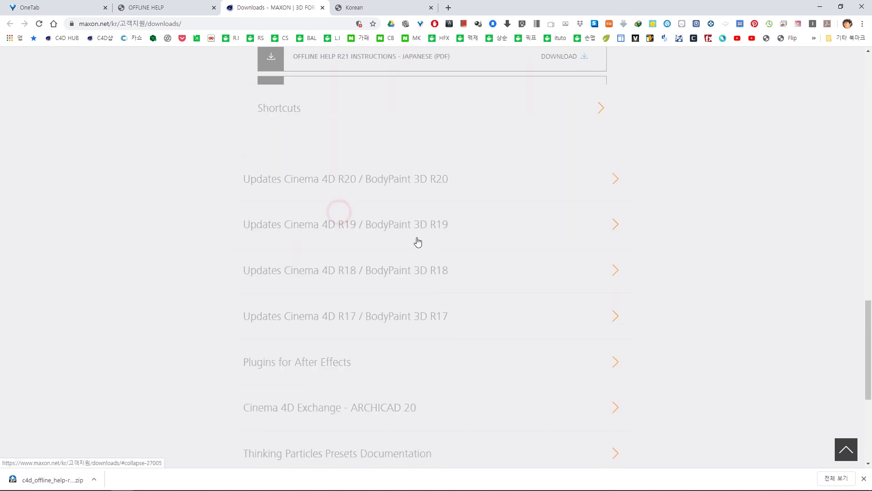
scroll(387, 278, "down", 2)
scroll(397, 232, "up", 1)
scroll(397, 231, "up", 3)
scroll(399, 232, "up", 3)
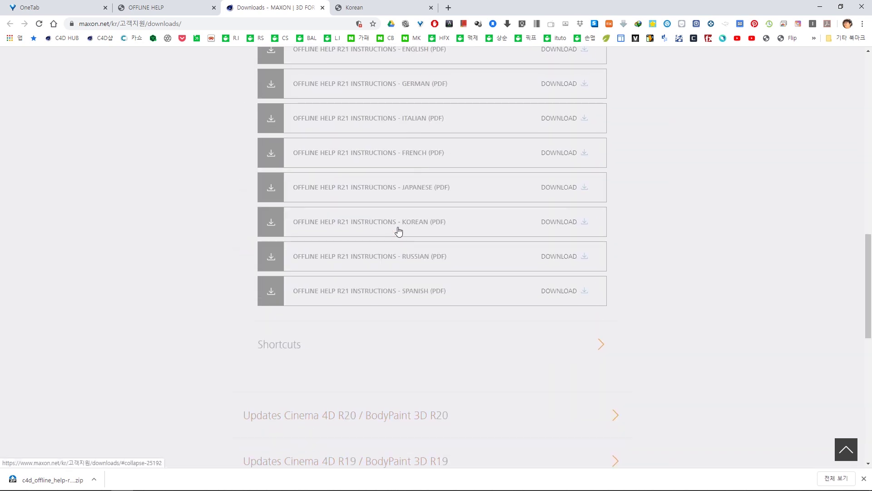
scroll(399, 232, "up", 1)
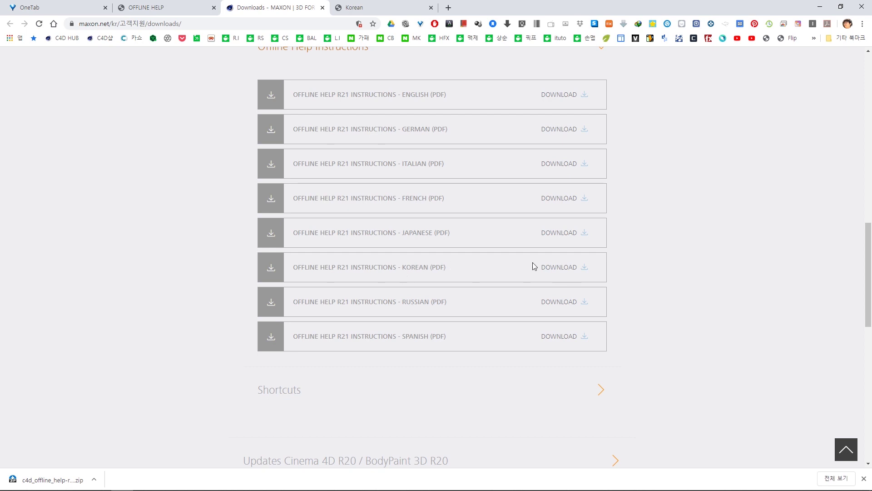
scroll(485, 257, "up", 3)
scroll(485, 257, "up", 2)
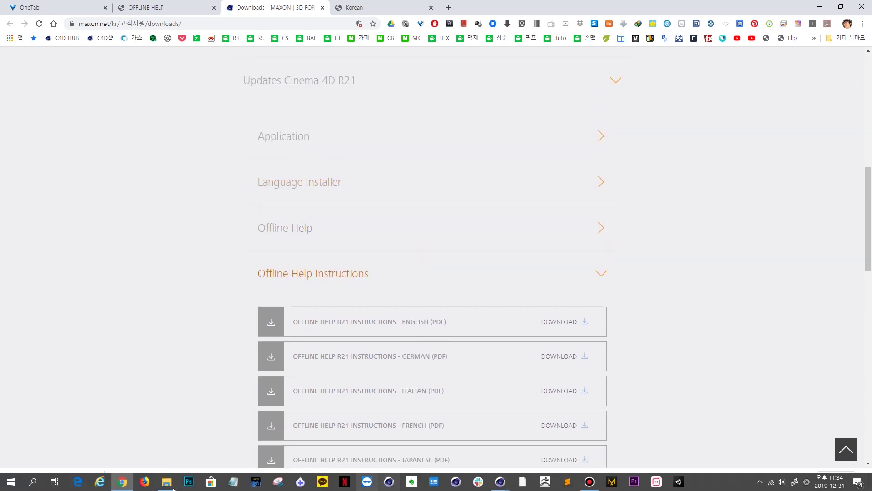
- Open the Cinema 4D R21 help folder and select the c4d_offline_help-r21-sp1-us zip
left_click(166, 481)
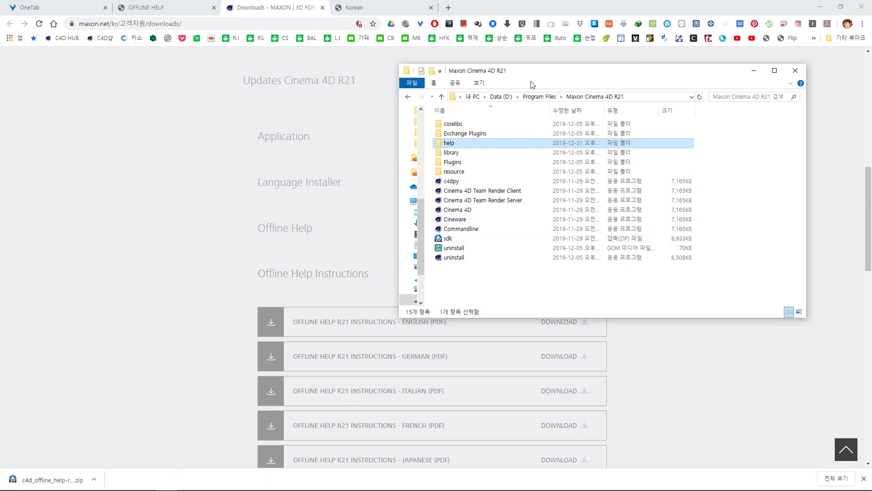
double_click(480, 145)
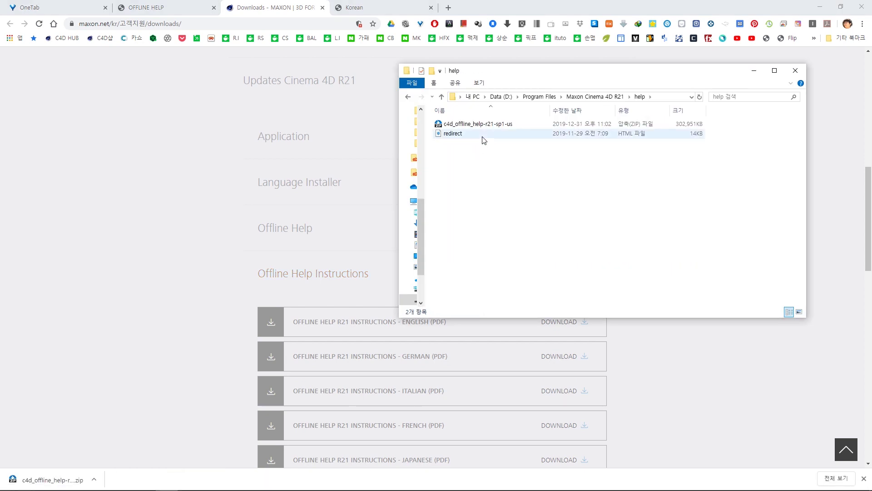
left_click(481, 124)
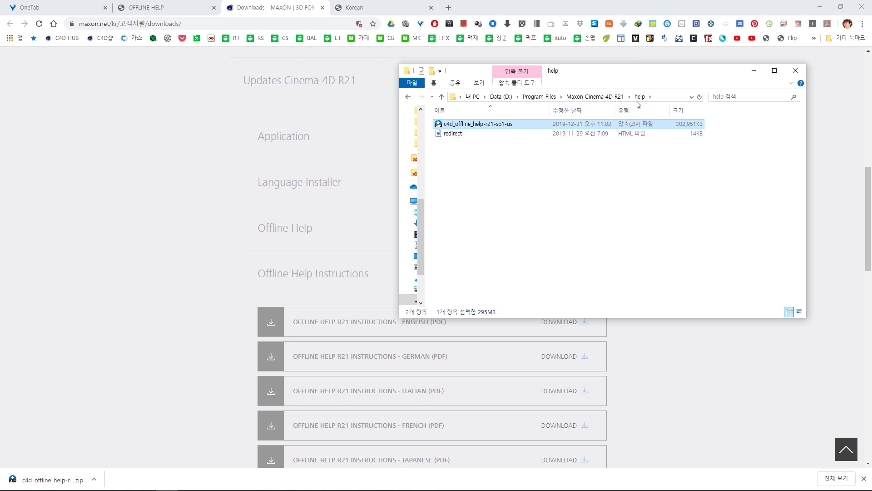
- Extract the c4d_offline_help zip into the help folder with Extract Here
right_click(504, 129)
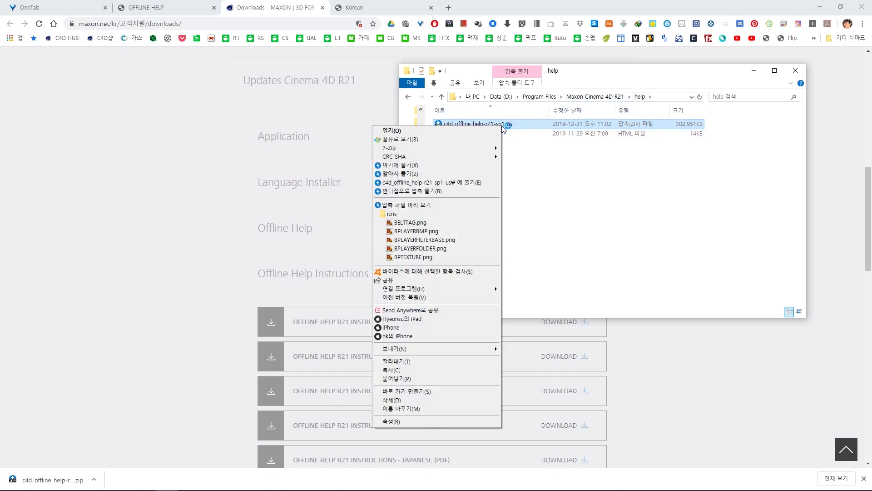
left_click(464, 170)
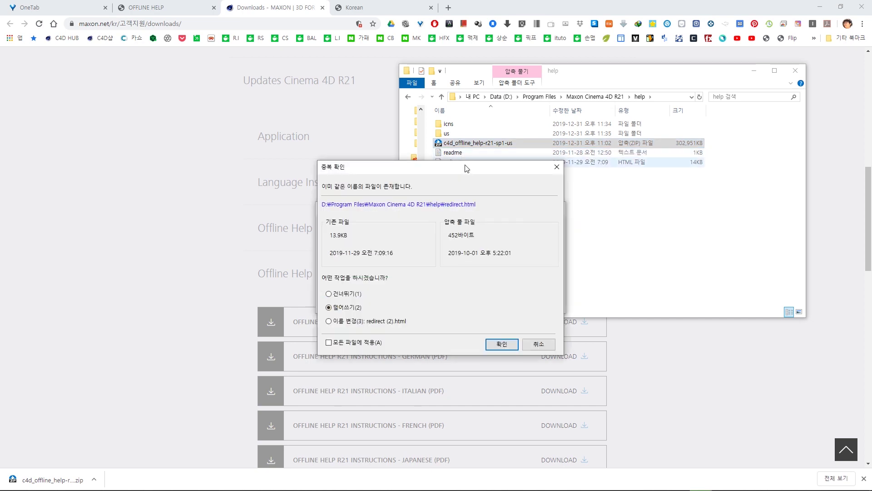
left_click_drag(466, 168, 277, 125)
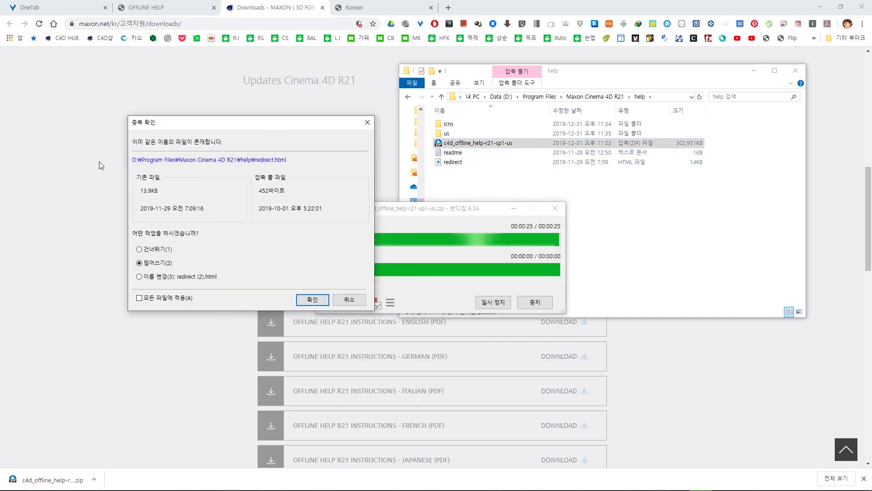
- Rename the existing redirect file to redirect_o, accept the new redirect, and finish extraction
left_click(457, 166)
left_click(457, 163)
type("_o")
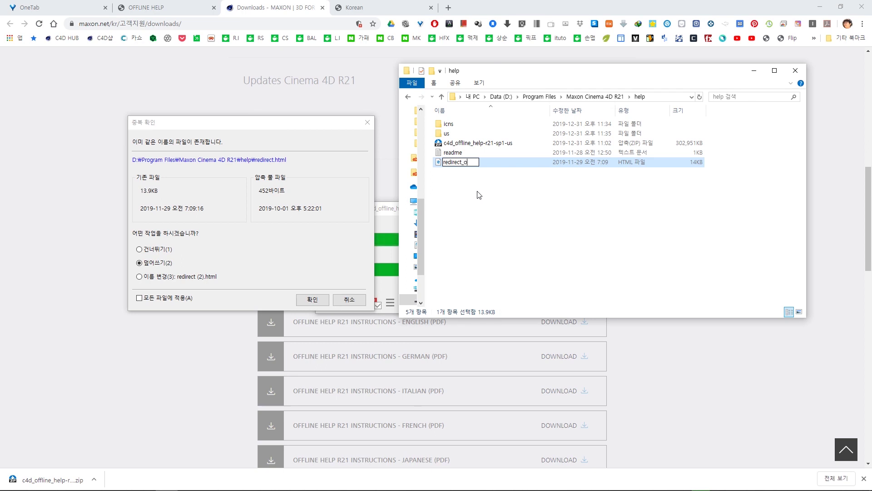
key("Return")
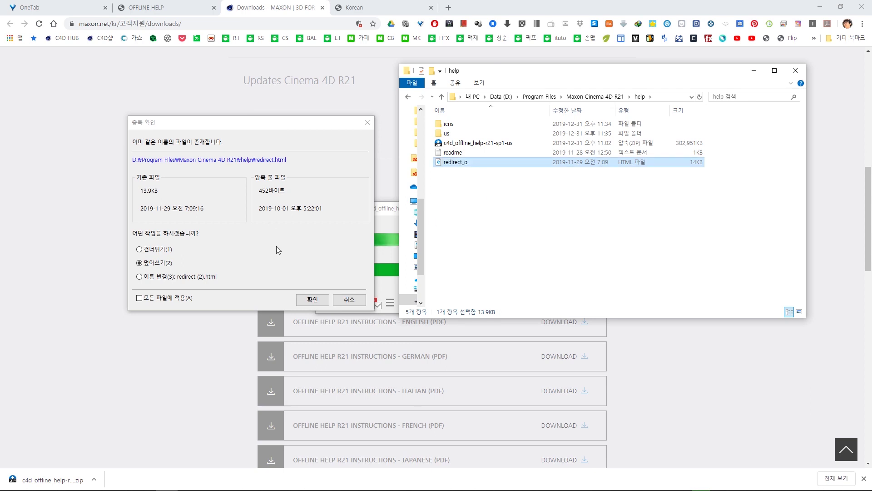
left_click(315, 298)
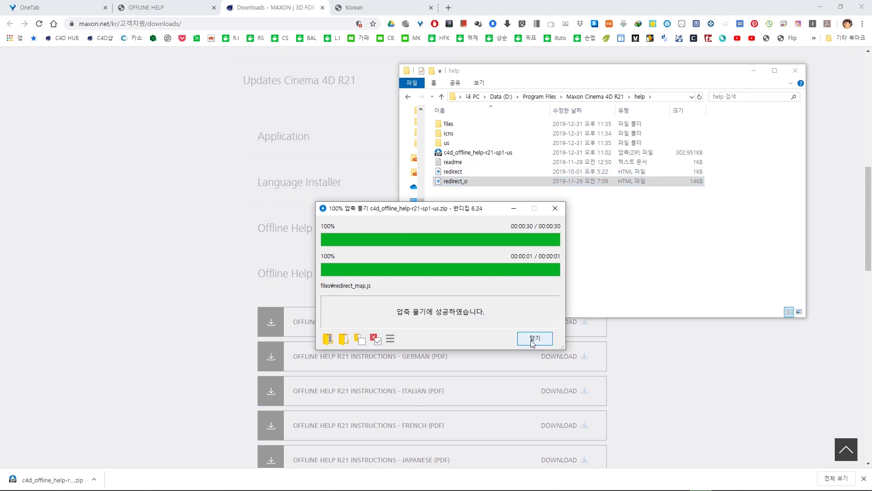
left_click(533, 343)
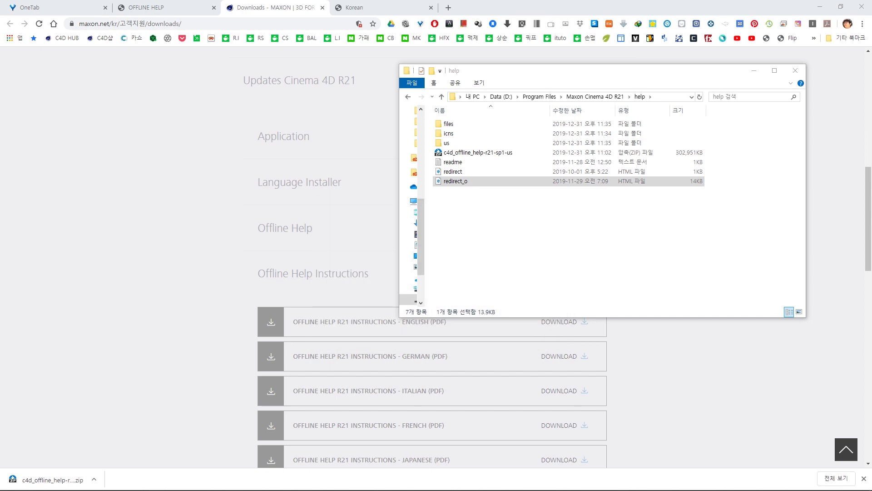
mouse_move(500, 482)
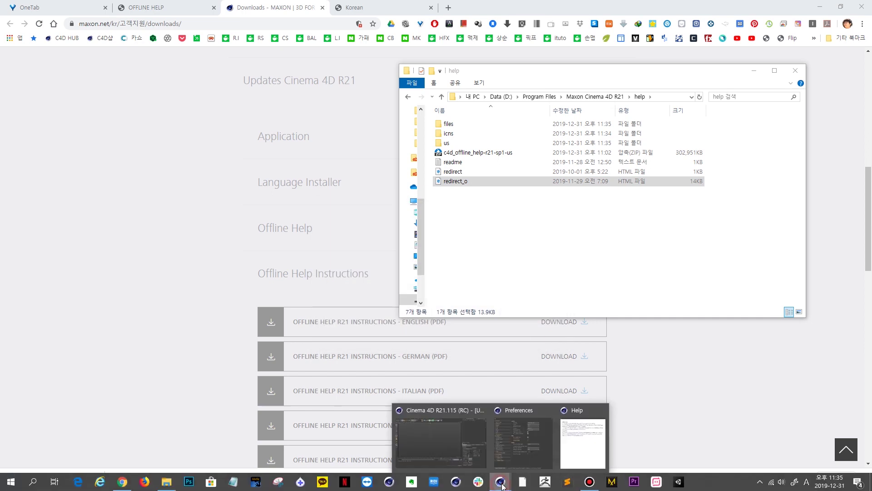
- Show the installed offline R21 help for Online Content and move it beside Preferences
left_click(462, 442)
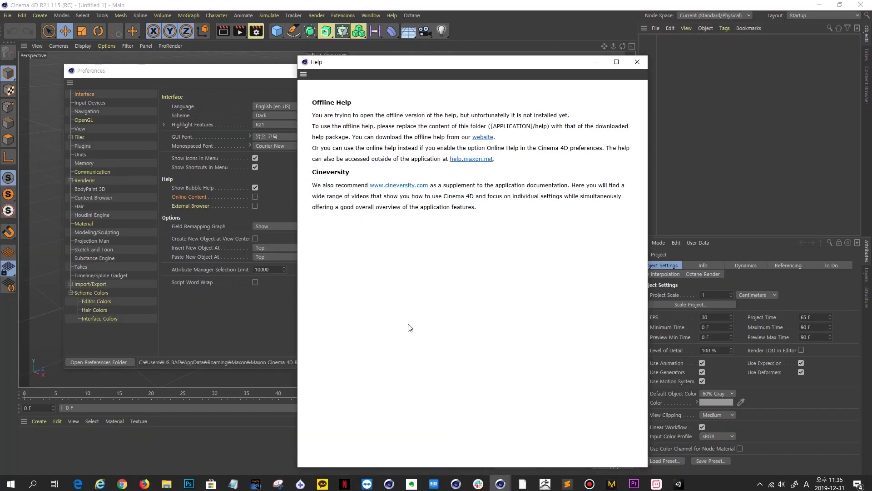
key("Escape")
right_click(197, 195)
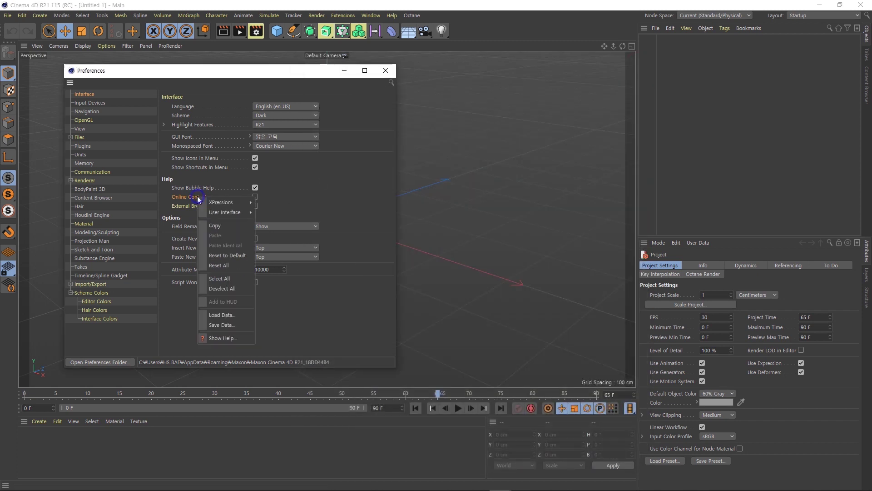
left_click(236, 339)
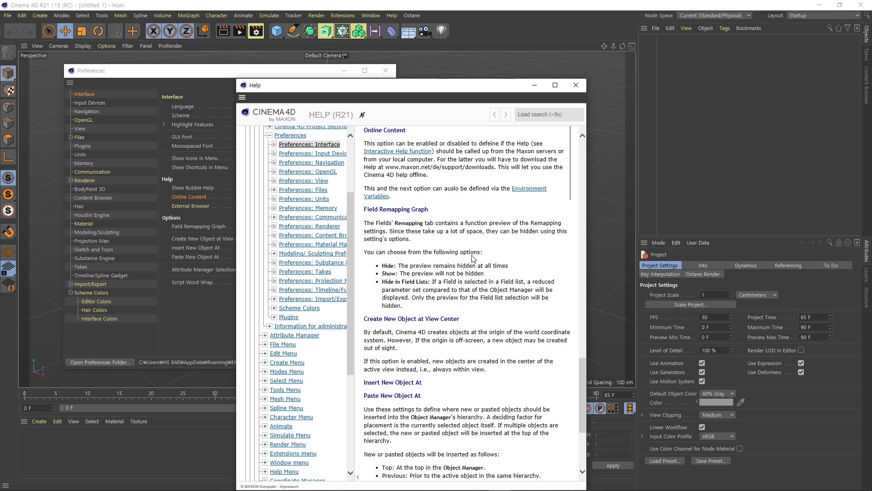
scroll(474, 258, "up", 4)
scroll(474, 258, "up", 5)
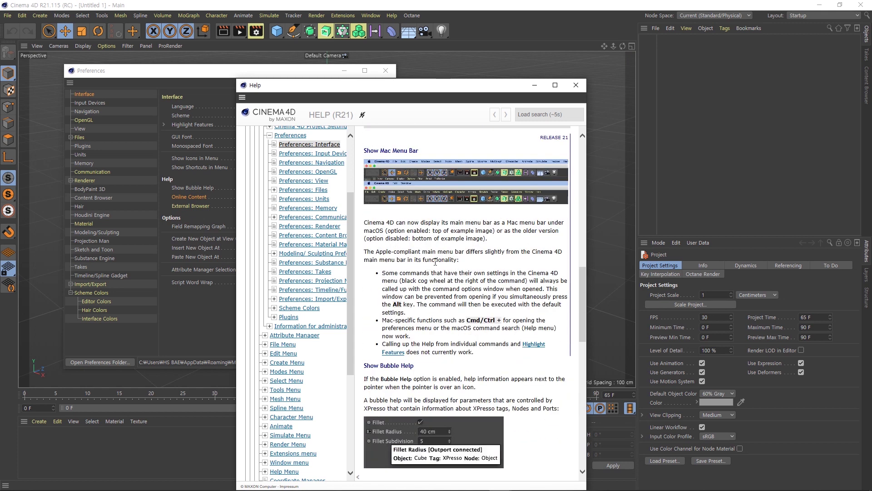
left_click_drag(424, 91, 616, 52)
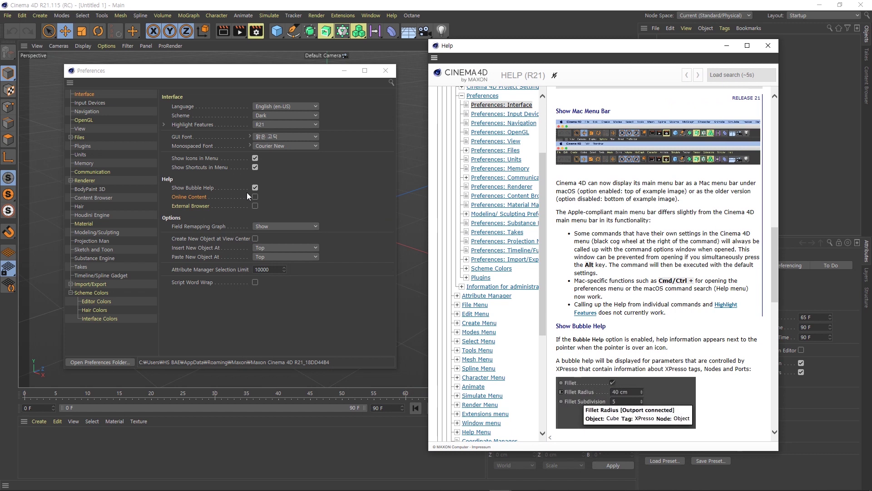
- Enable External Browser, show its help in the browser, and select the local index.html address
left_click(256, 207)
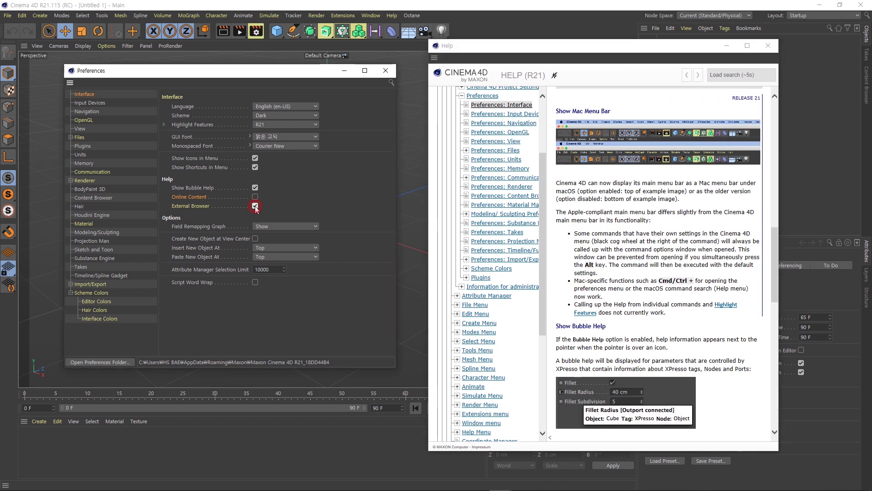
right_click(201, 208)
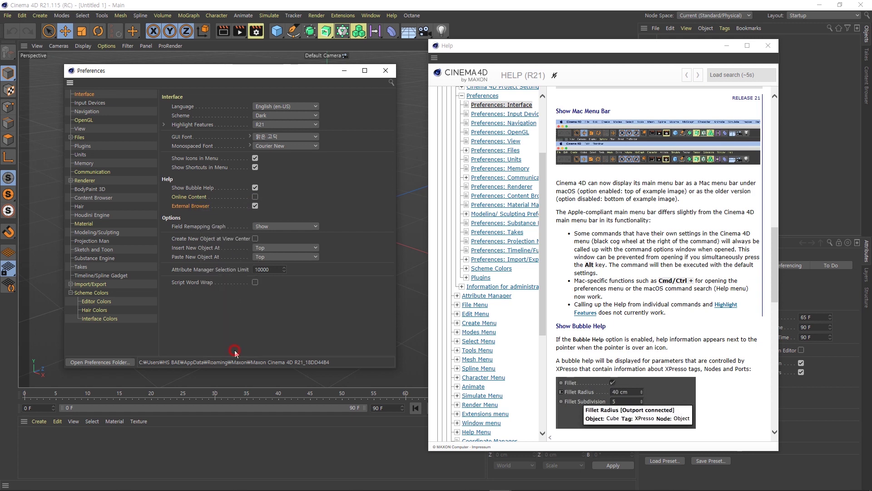
left_click(236, 349)
left_click_drag(170, 71, 503, 114)
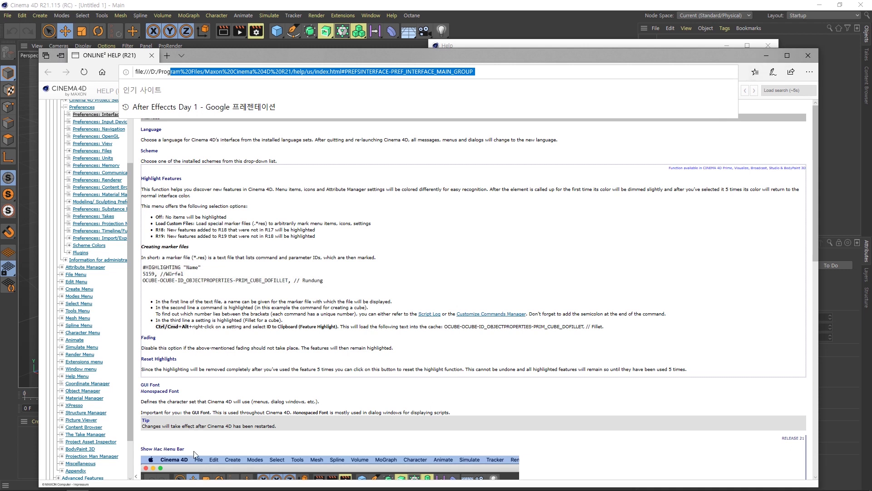
- Open index.html from the help\us folder in the web browser
mouse_move(154, 487)
left_click(165, 484)
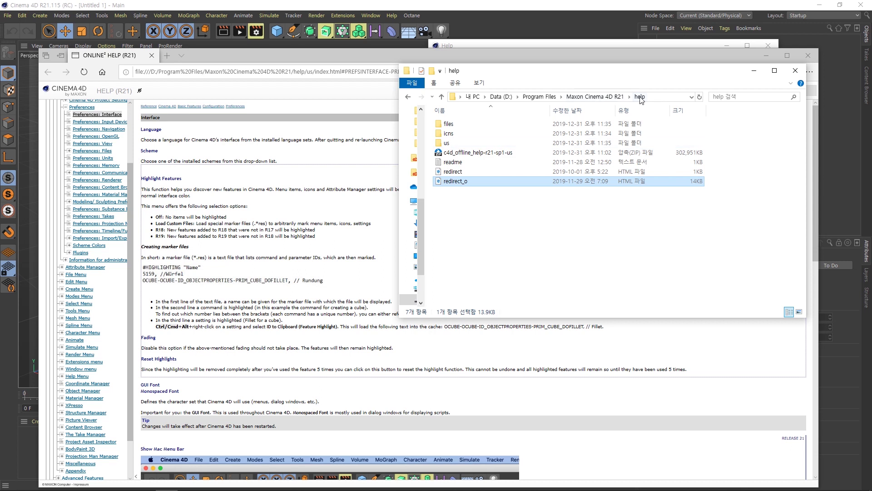
left_click(451, 144)
double_click(451, 143)
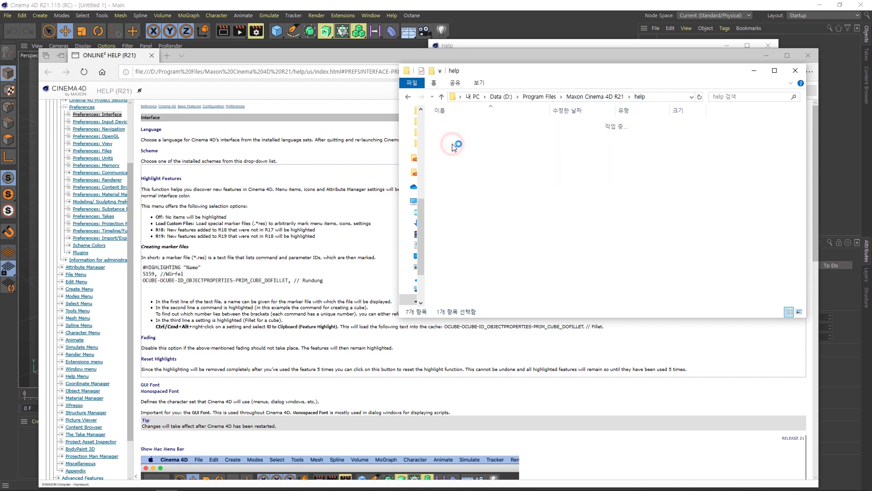
left_click(477, 155)
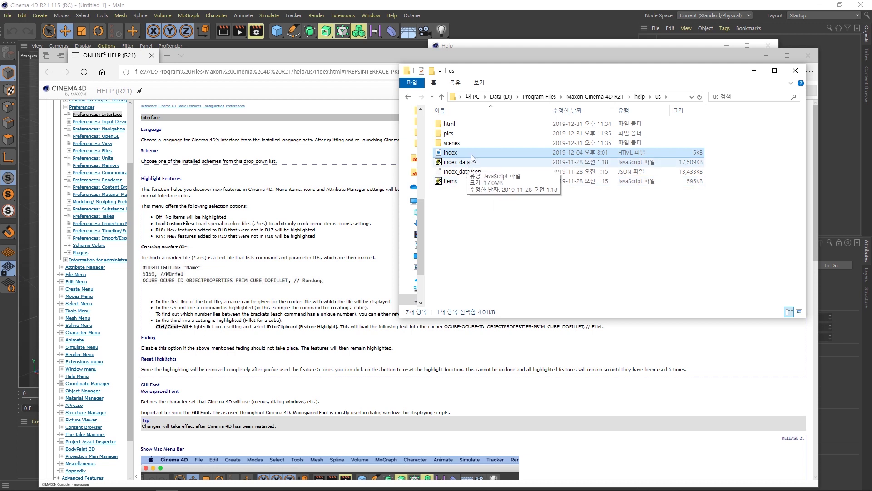
double_click(473, 154)
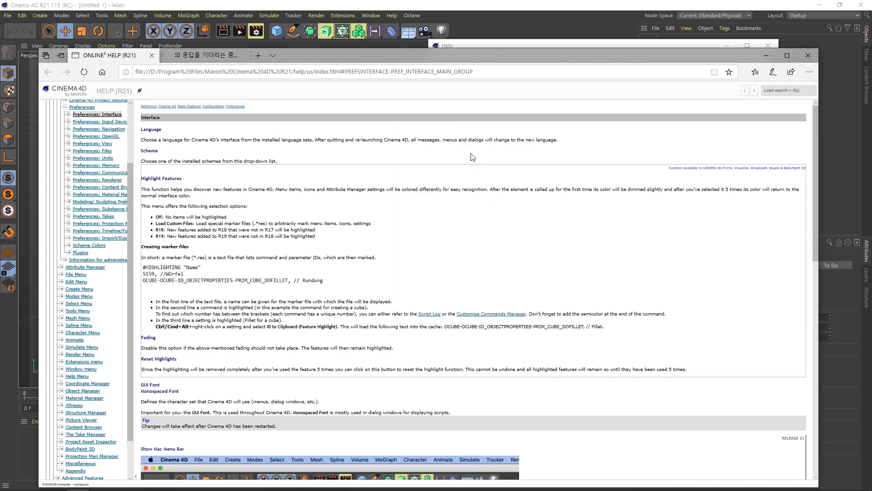